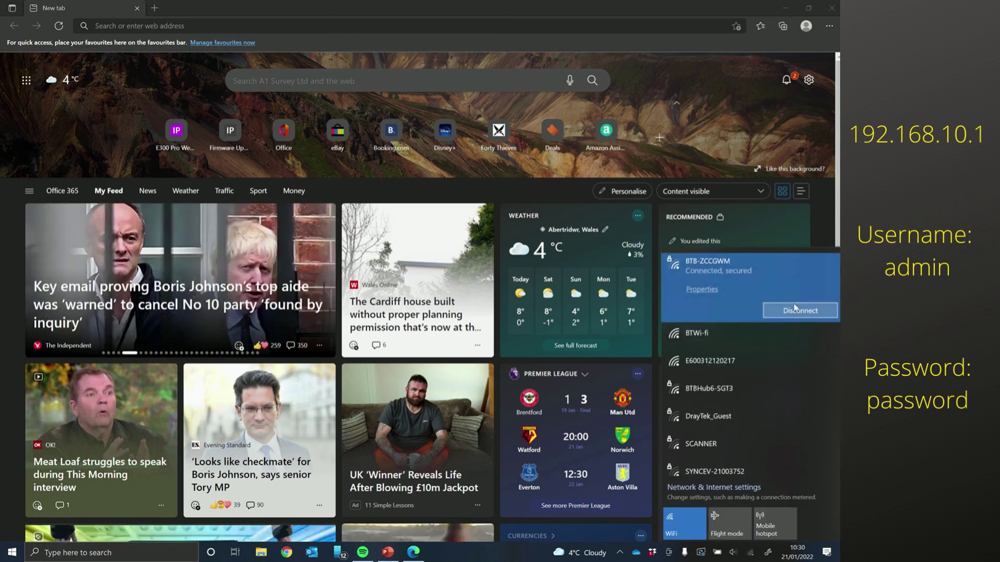
left_click(790, 311)
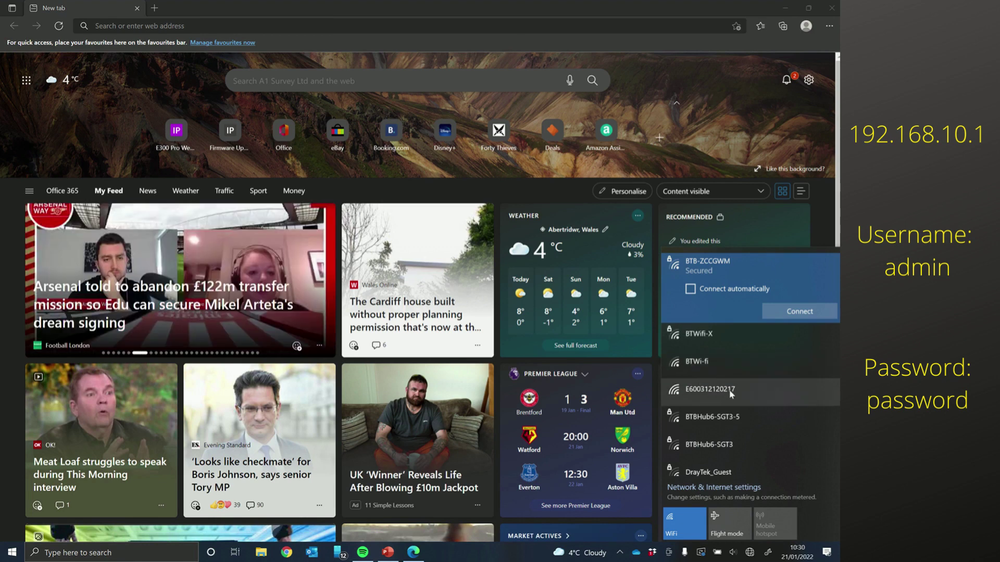
left_click(731, 394)
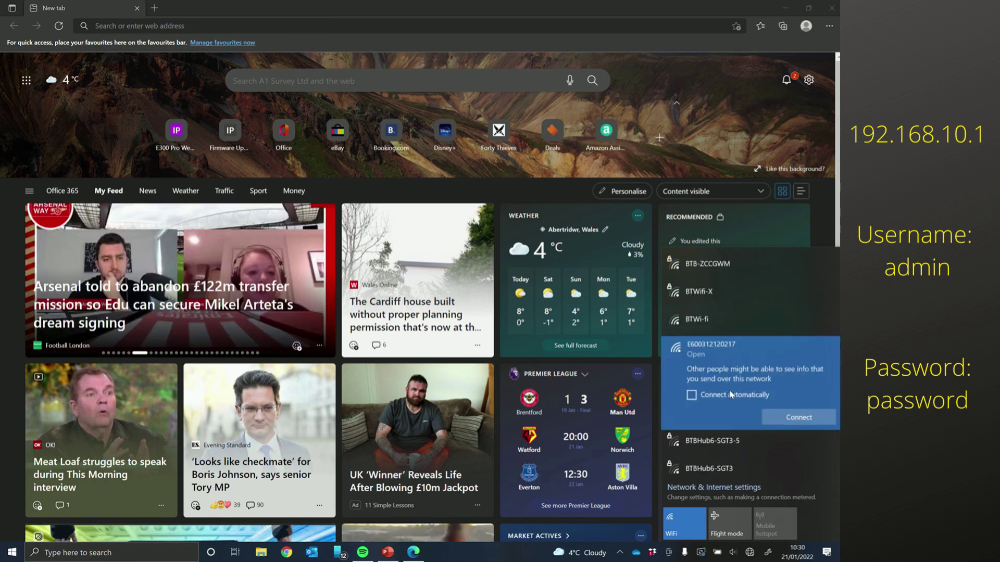
left_click(785, 426)
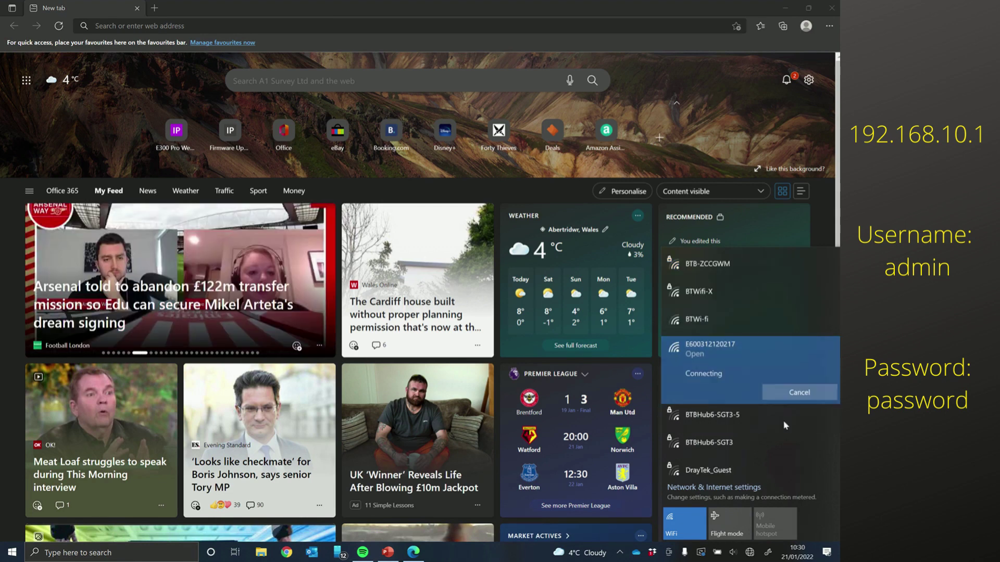
- Load 192.168.10.1 in Edge to reach the E600 Web UI login page
left_click(143, 27)
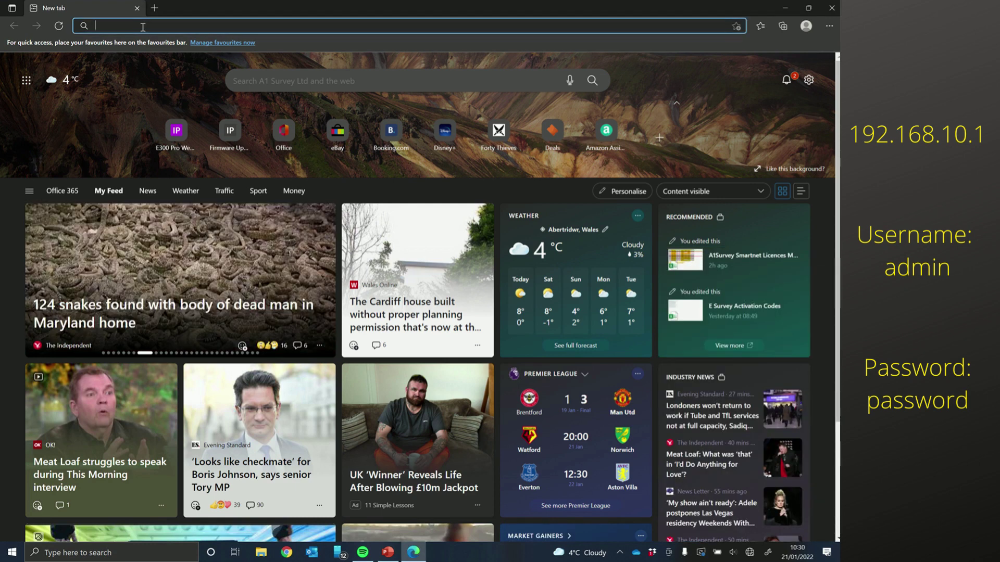
type("192")
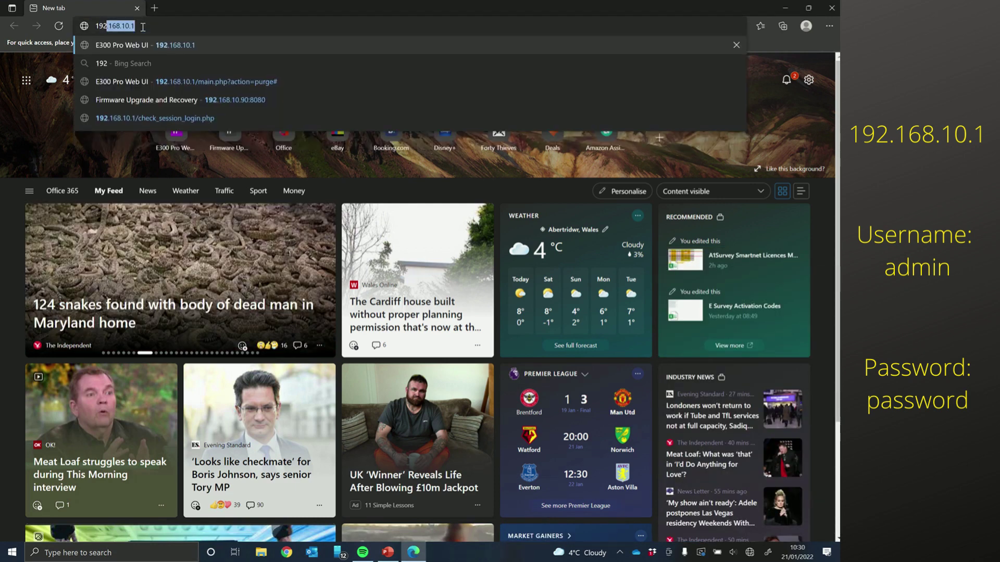
type(".168.10")
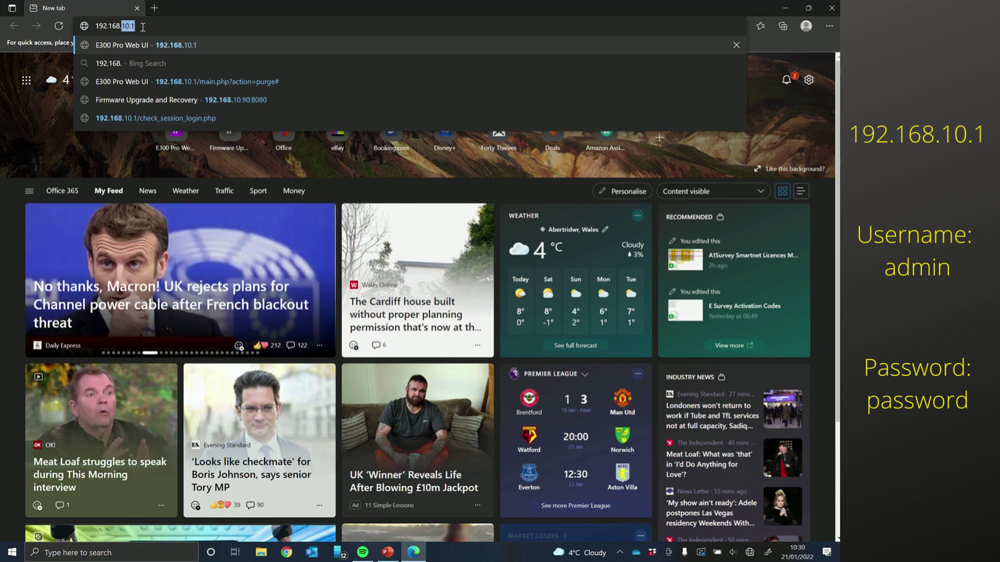
type(".1")
key("Return")
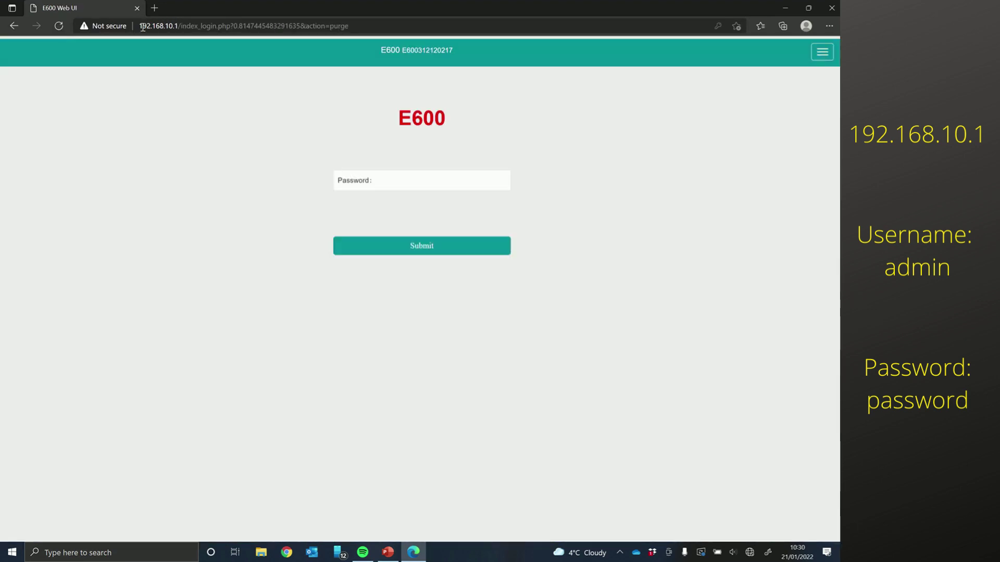
- Log in with the receiver's password and dismiss the Trusteer security popup
left_click(390, 180)
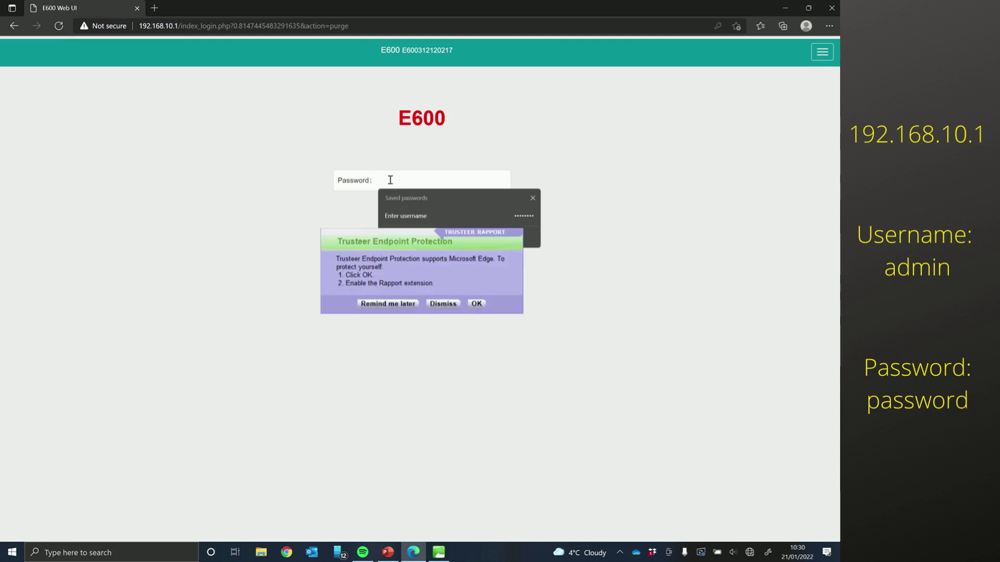
type("password")
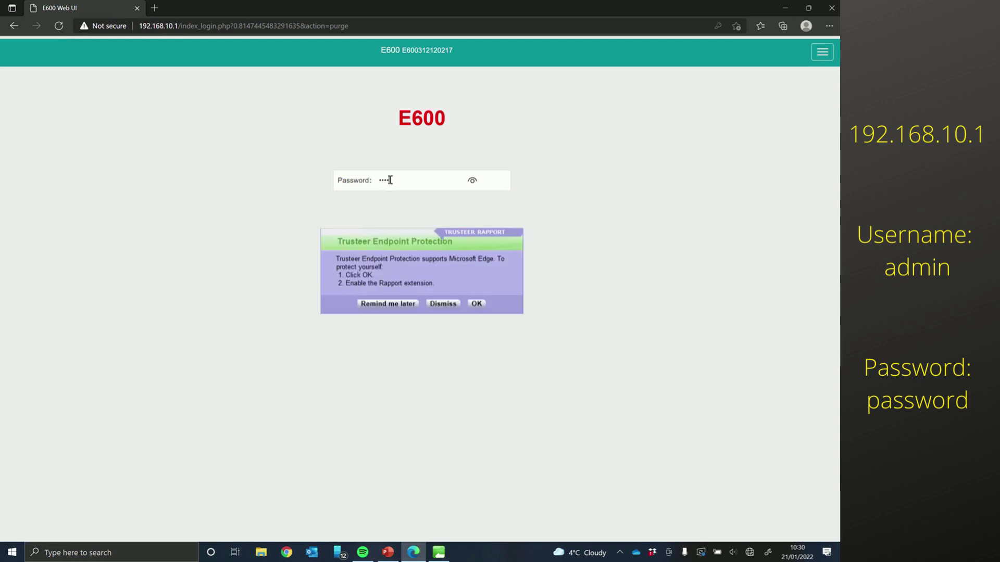
key("Return")
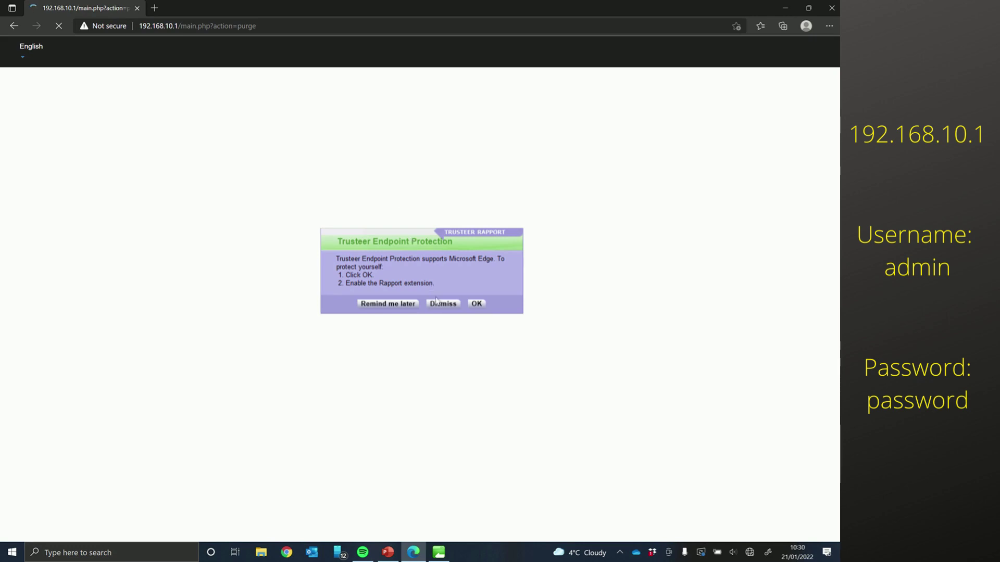
left_click(442, 303)
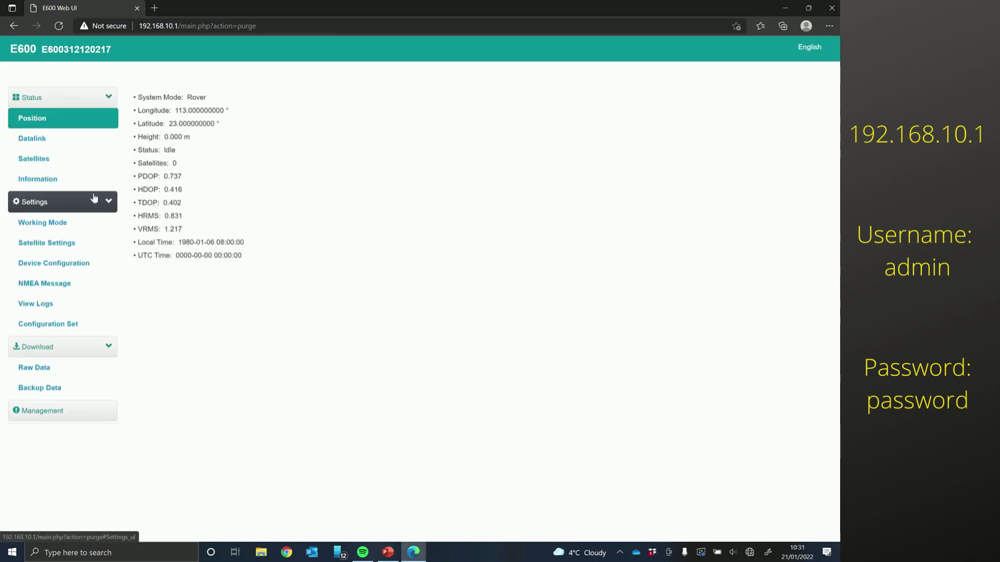
- On Status > Information, highlight firmware versions 0.22.210628B, GNSS 6.0Aa04a and UHF G149.00.09
left_click(32, 187)
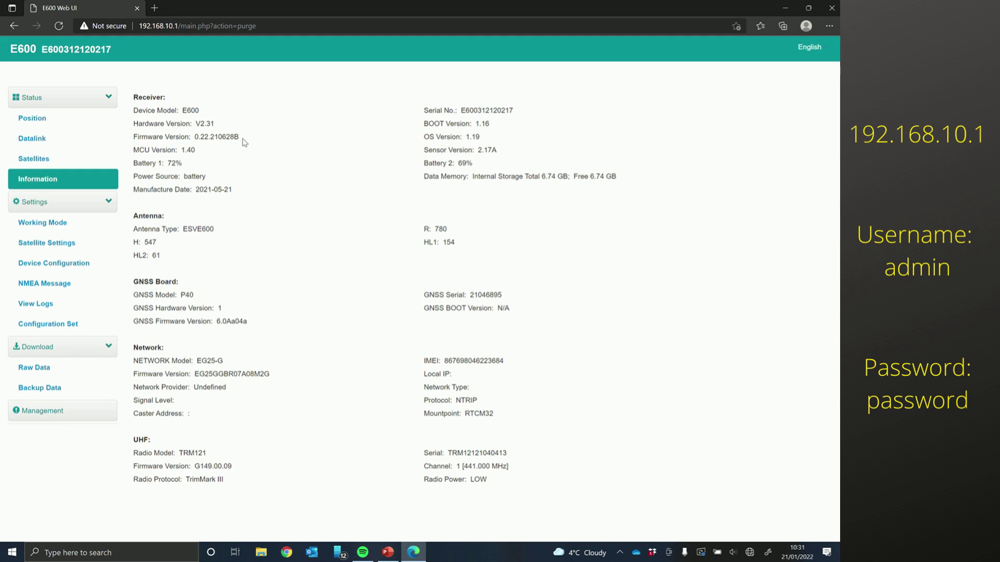
left_click_drag(244, 141, 197, 139)
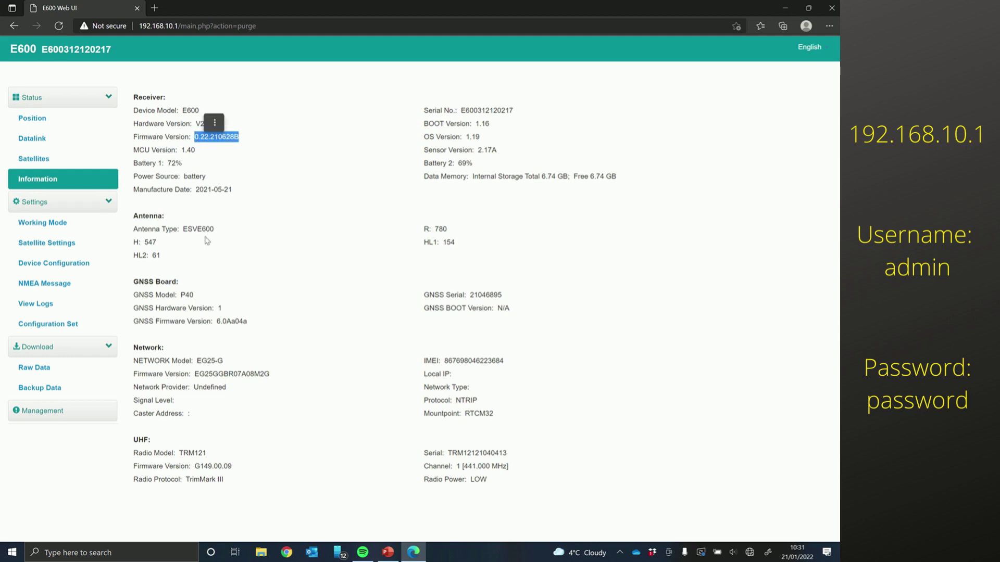
left_click_drag(251, 324, 216, 322)
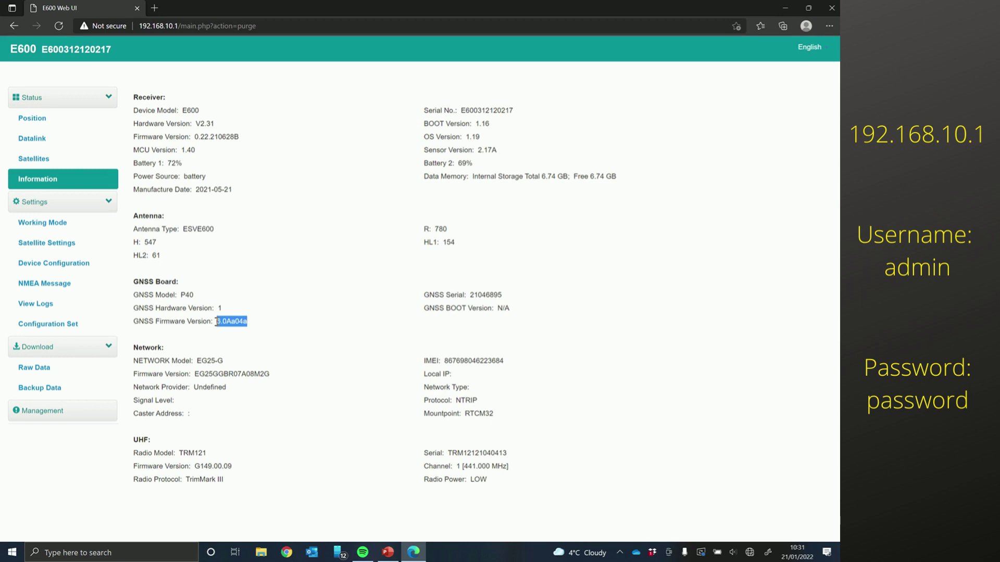
left_click(228, 482)
left_click_drag(233, 469, 196, 473)
left_click(276, 443)
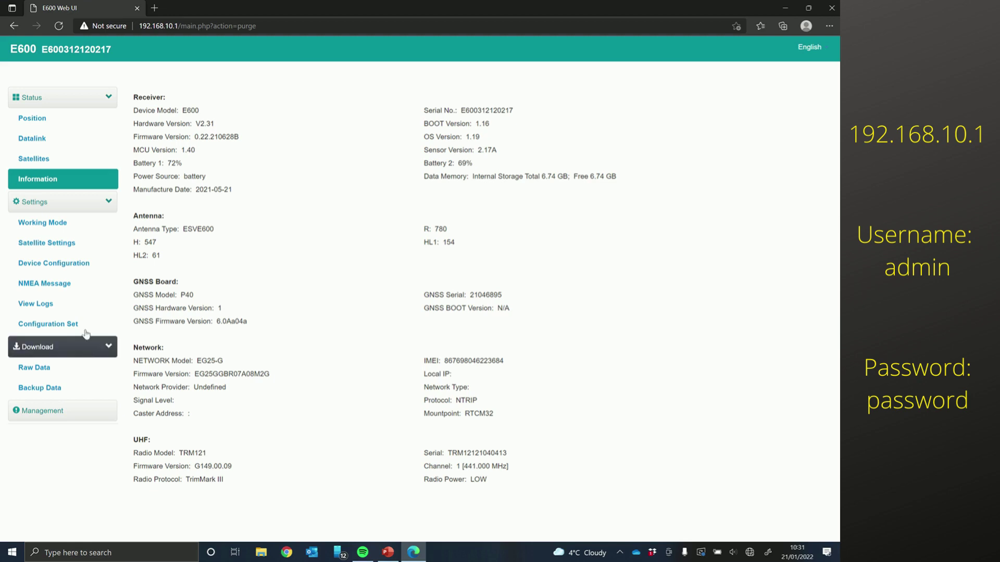
- On Management, choose updateV2-TRM121-G149.00.09.bin from 070122 Firmware (NEW) > E600 > E600
left_click(46, 415)
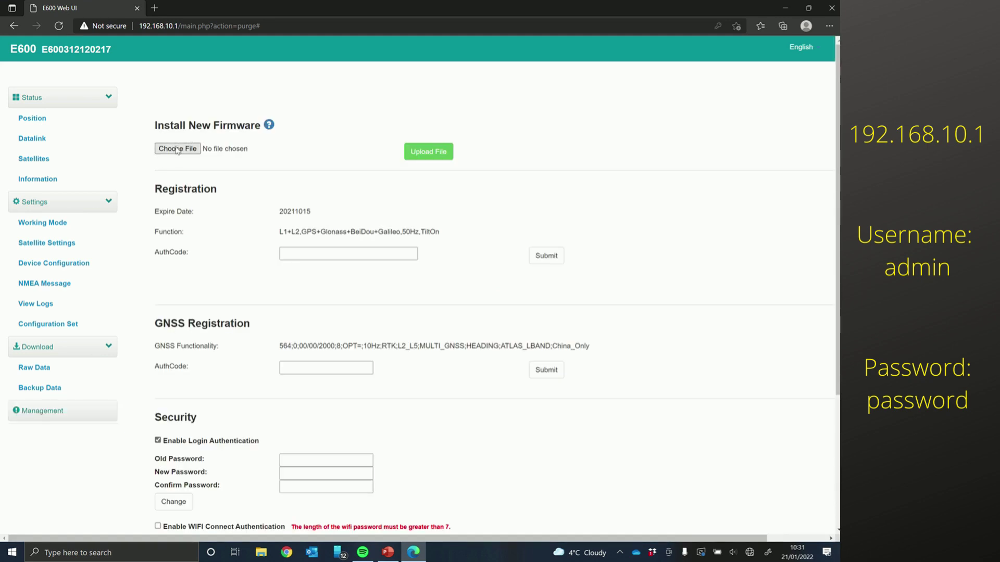
left_click(177, 150)
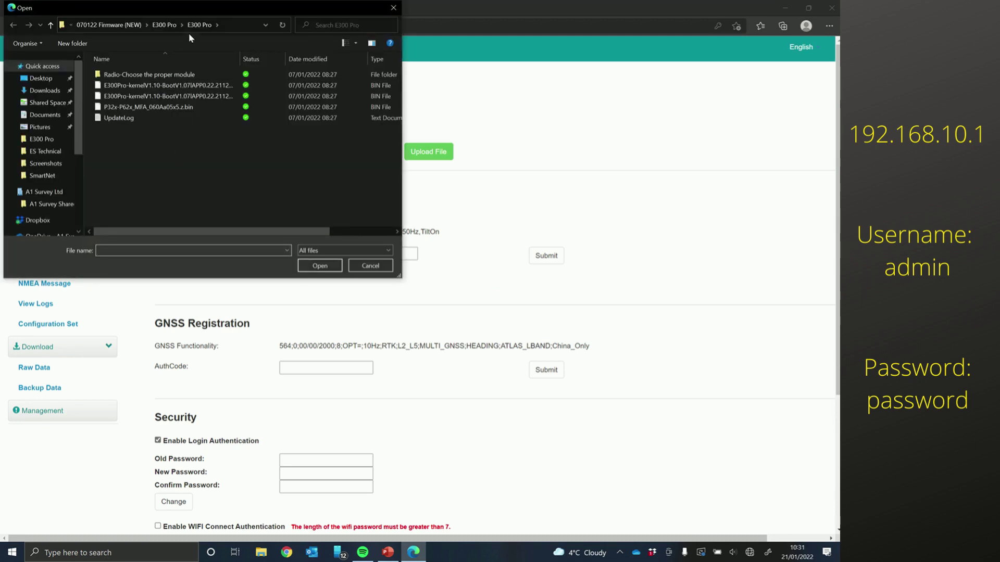
left_click(114, 24)
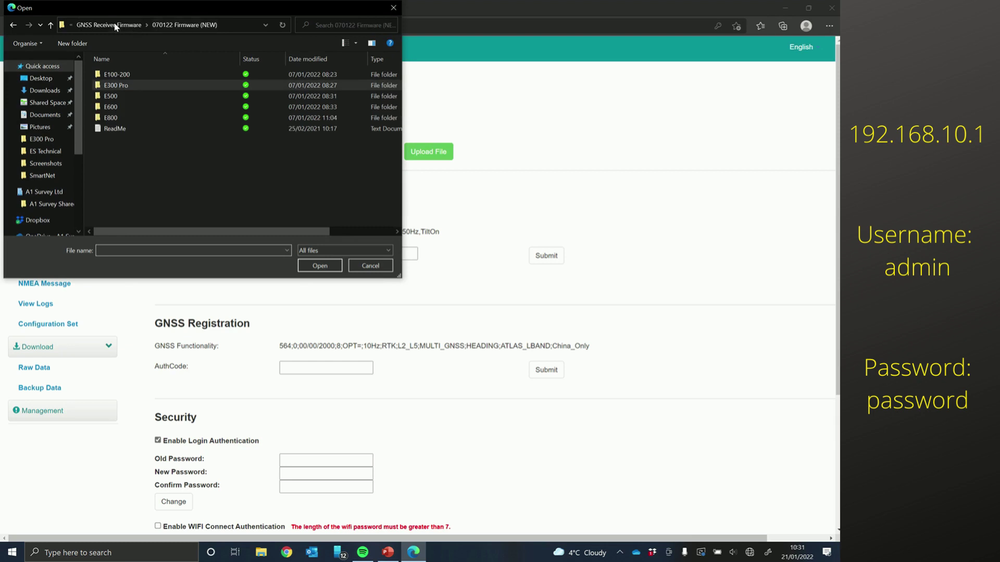
double_click(115, 107)
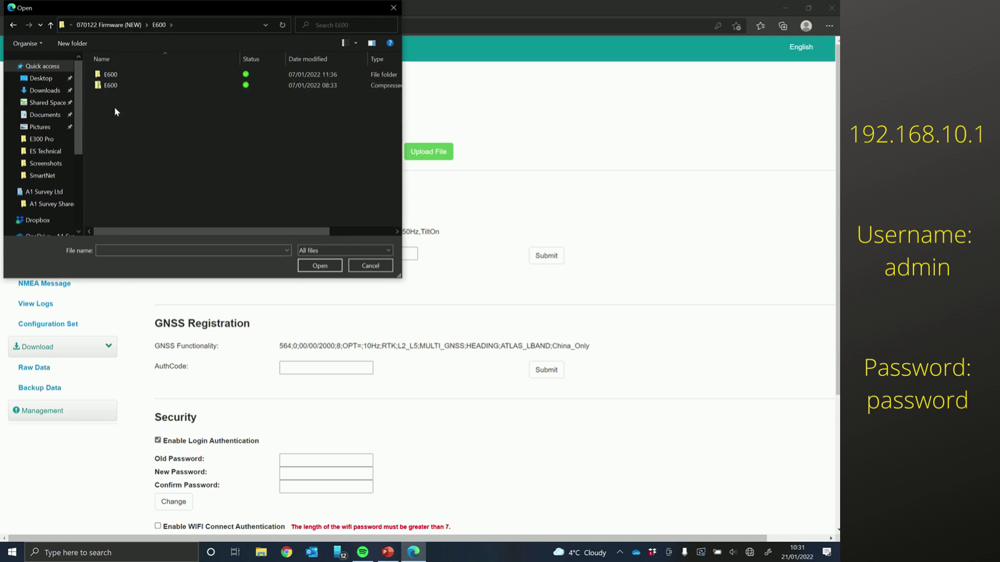
double_click(124, 77)
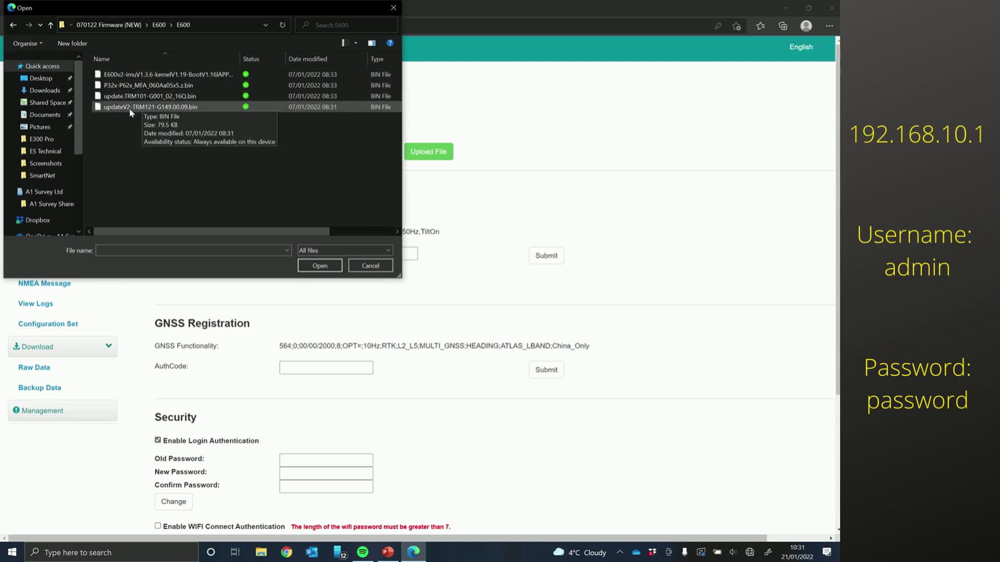
double_click(146, 107)
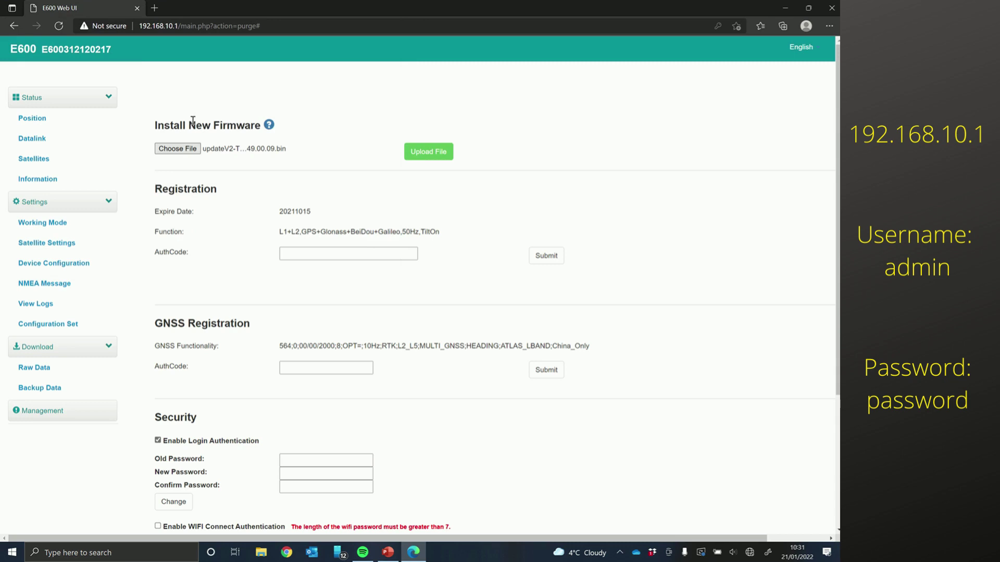
- Upload the G149.00.09 radio firmware, wait for 100% 'Update successful', then go Back
left_click(422, 151)
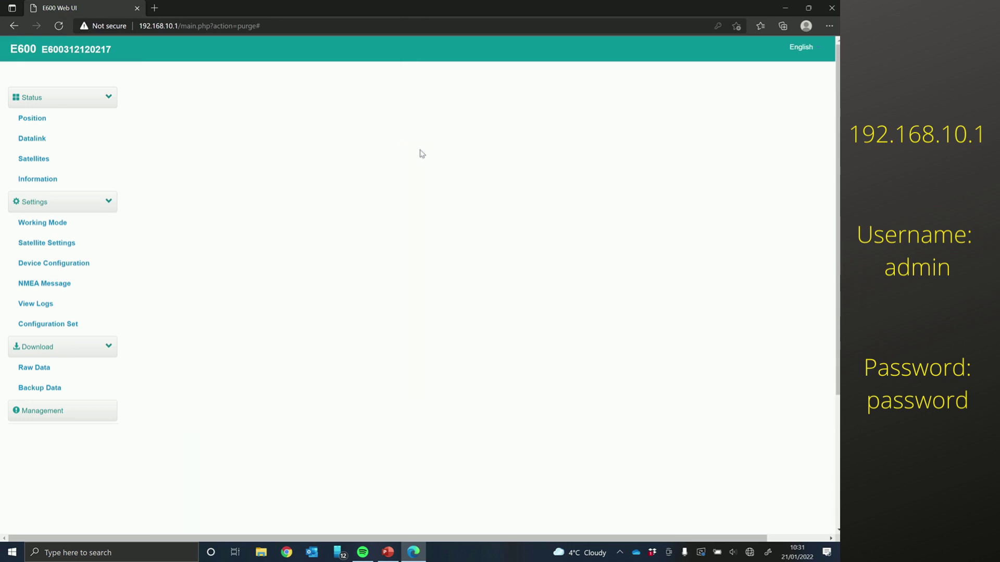
mouse_move(371, 22)
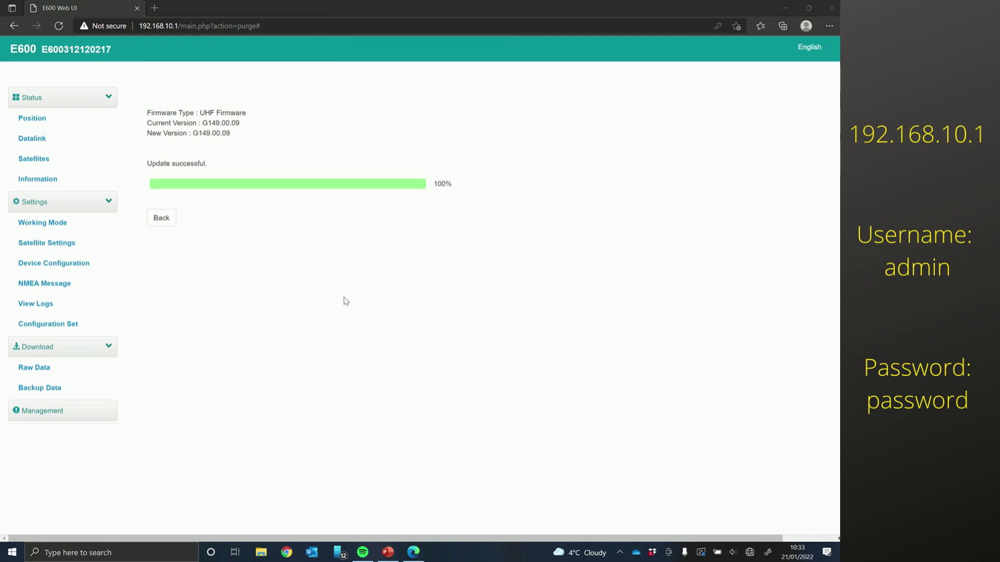
left_click(160, 221)
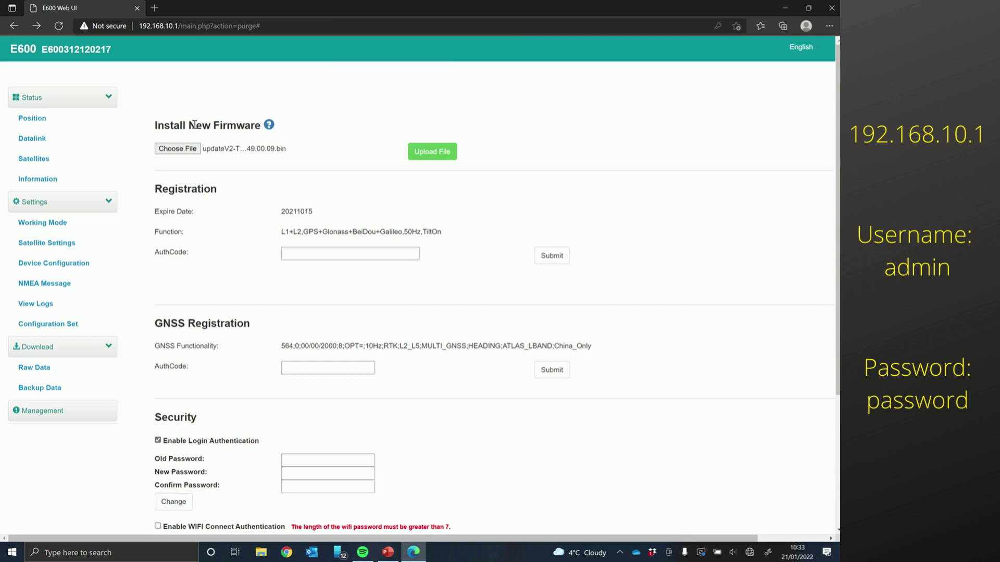
- Select and upload the P32x-P62x_MFA_060Aa05x5.z.bin GNSS firmware from the Management page
left_click(53, 419)
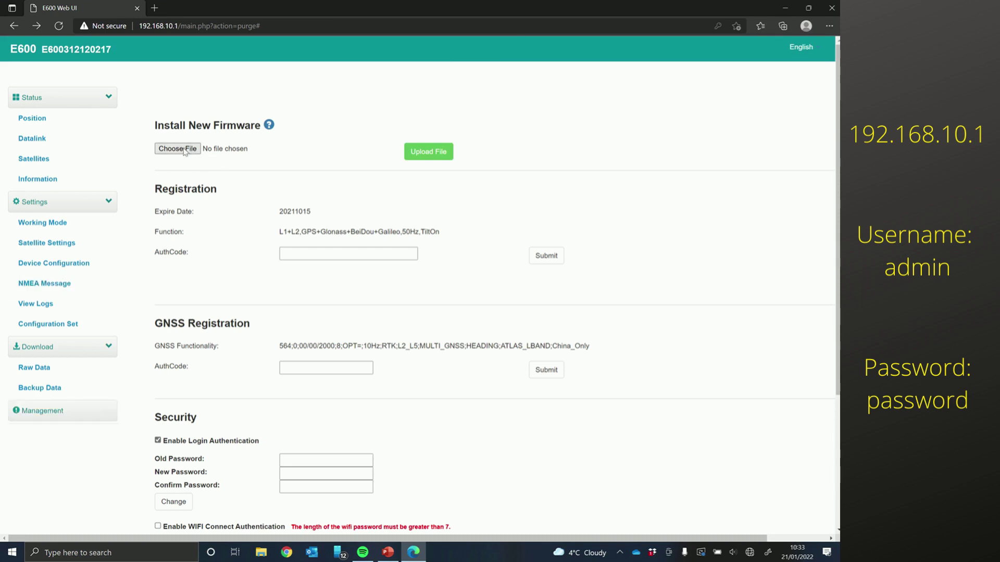
left_click(183, 149)
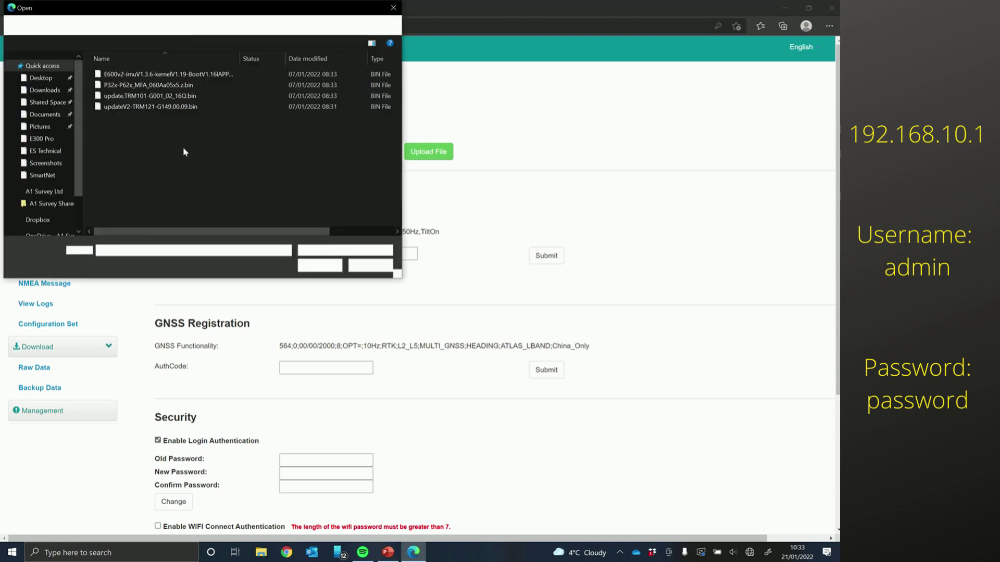
left_click(156, 90)
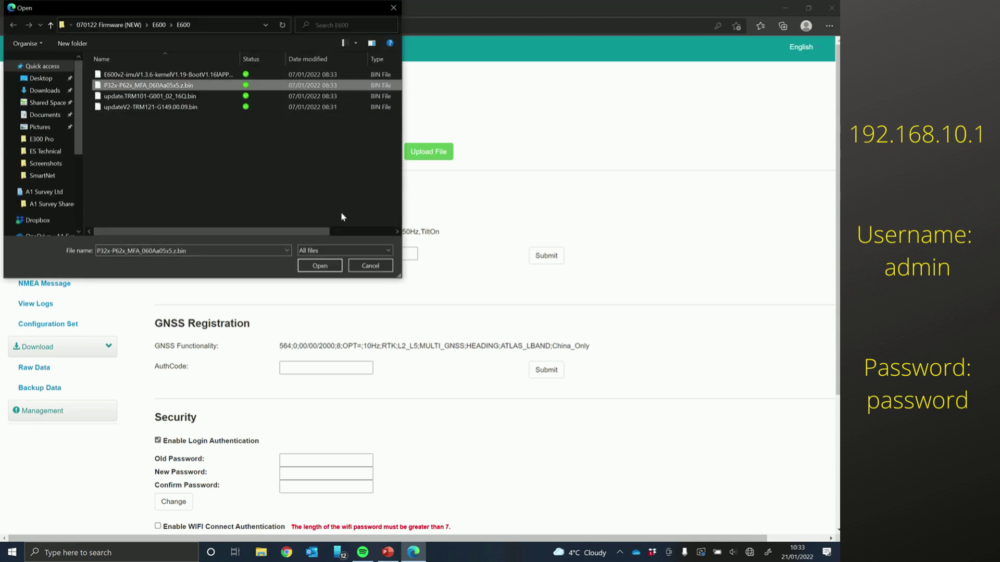
left_click(319, 266)
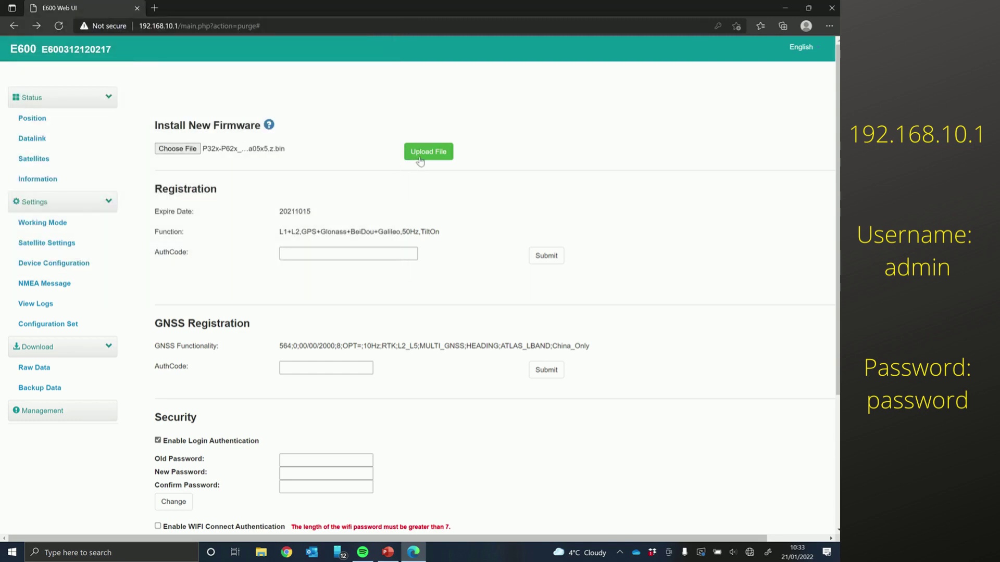
left_click(420, 162)
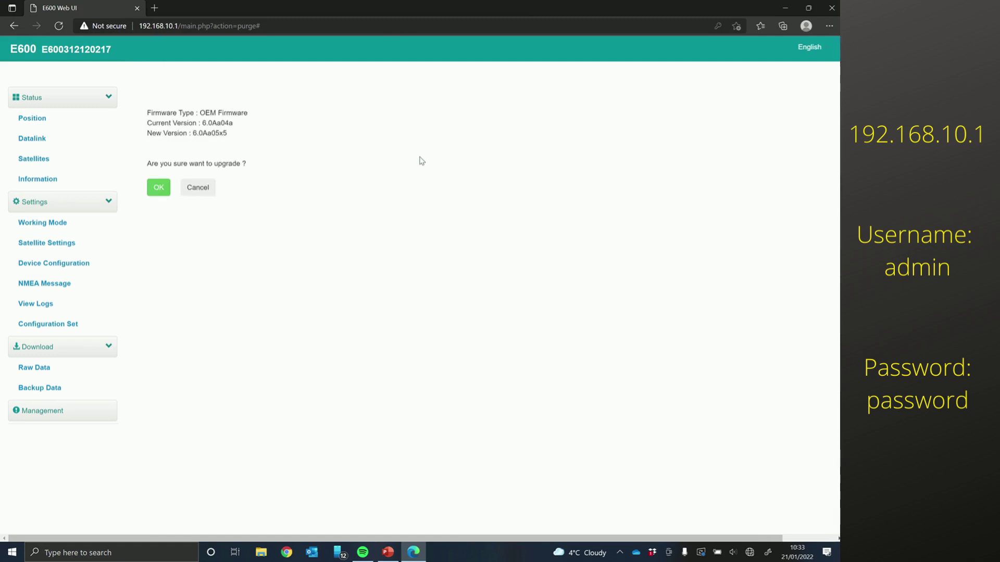
- Confirm the OEM update and let it reach 100% Update successful at 6.0Aa05x5
left_click(161, 193)
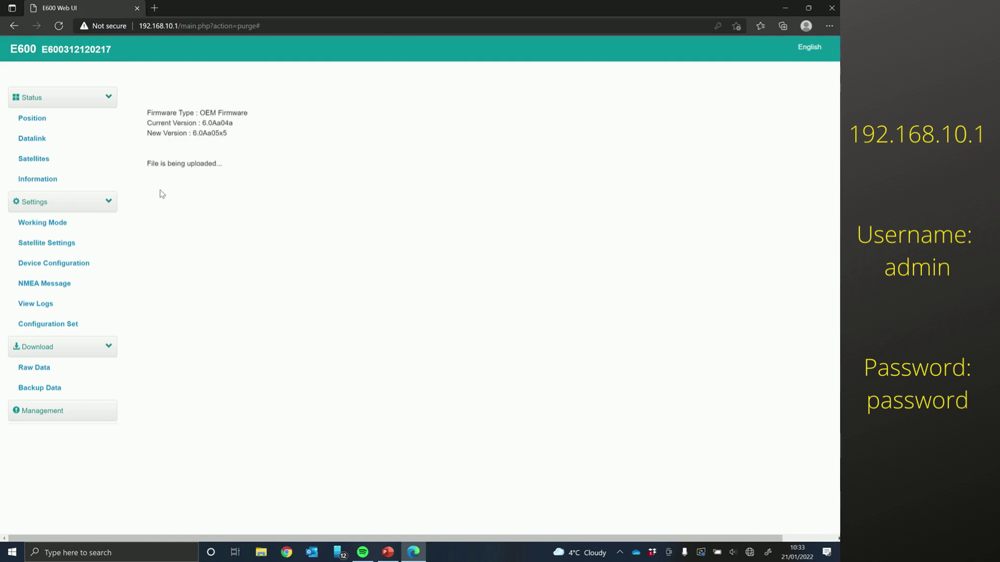
mouse_move(354, 11)
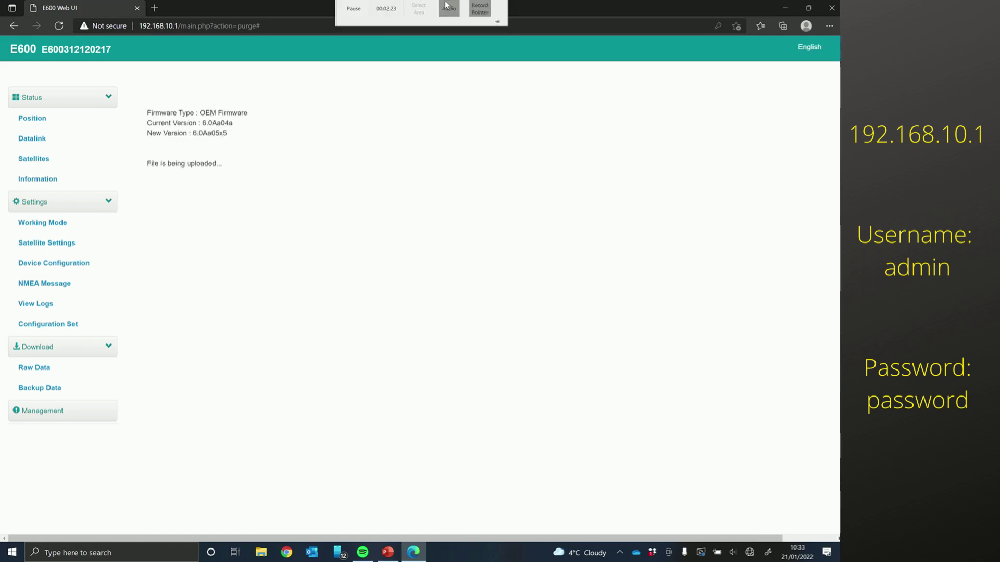
left_click(354, 20)
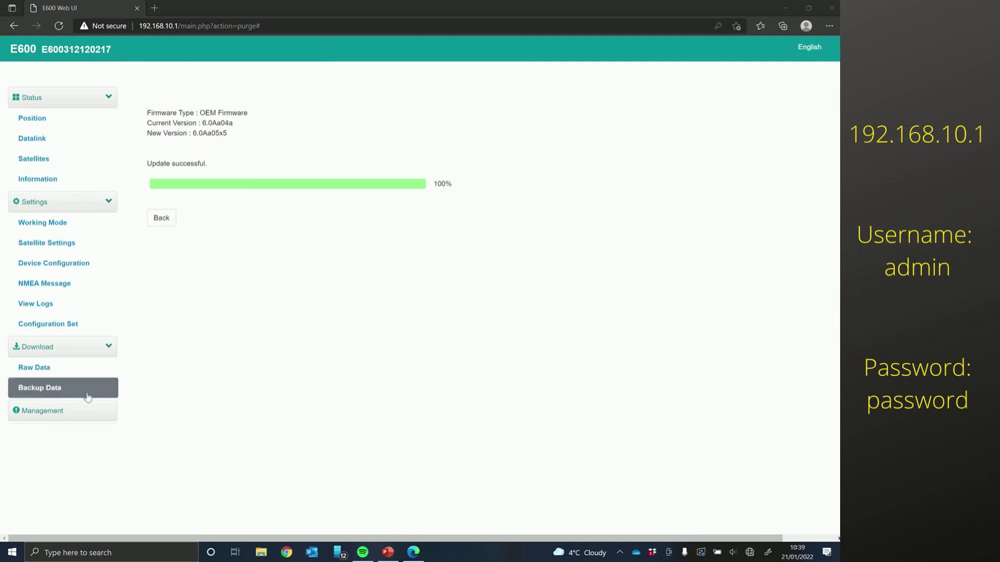
- Choose and upload the E600v2-imu 0.22.210927 main firmware file so the receiver reboots
left_click(70, 418)
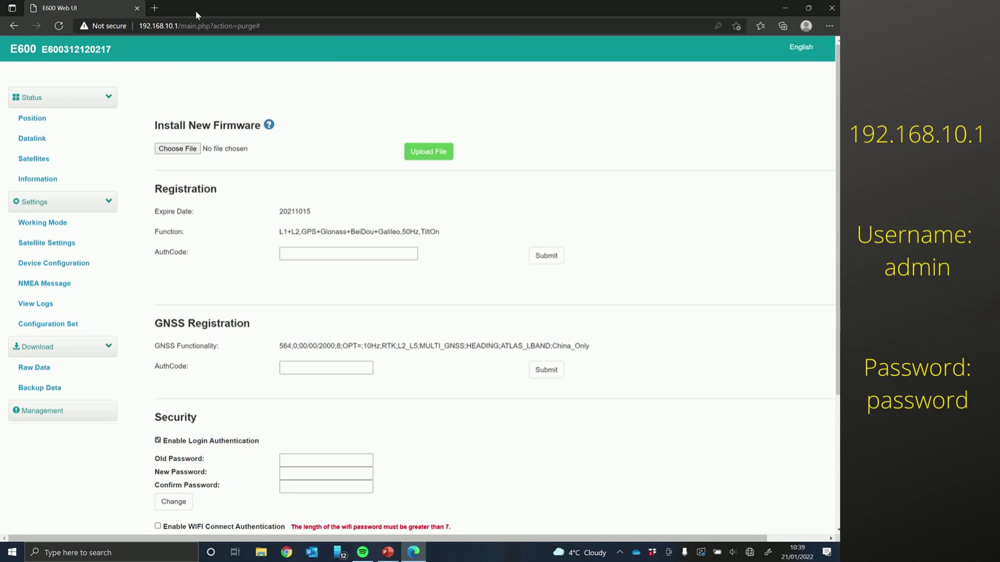
left_click(178, 149)
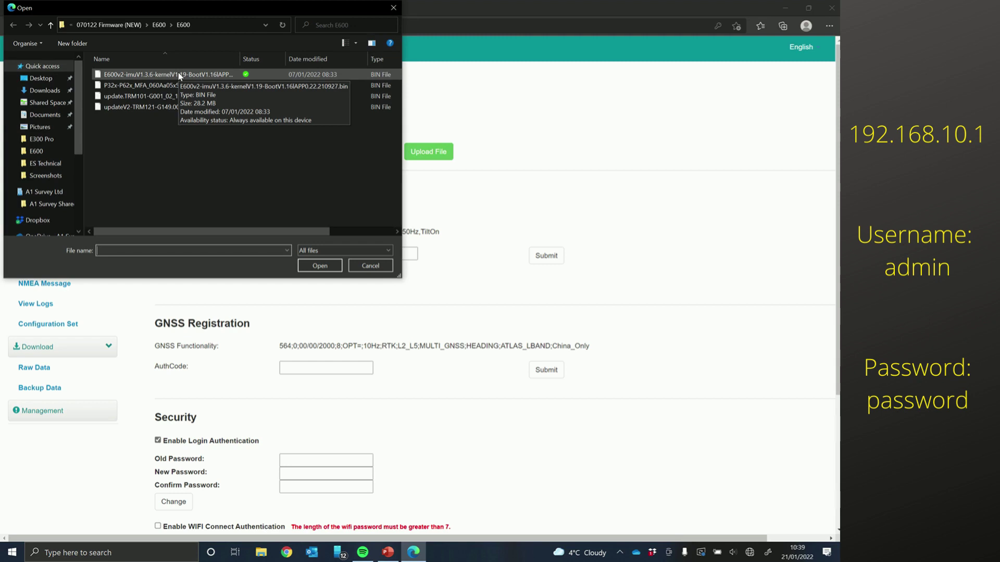
left_click(177, 74)
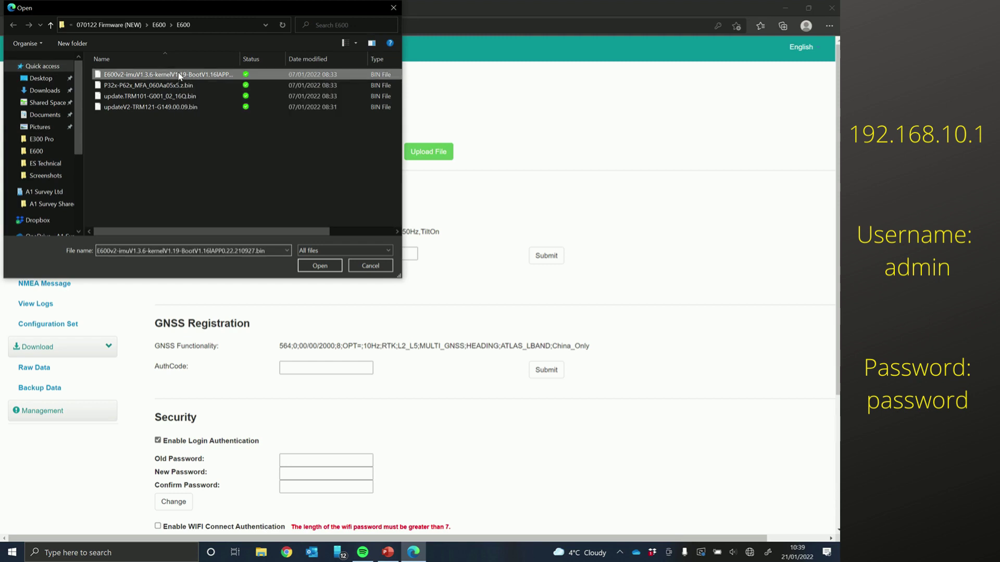
left_click(319, 266)
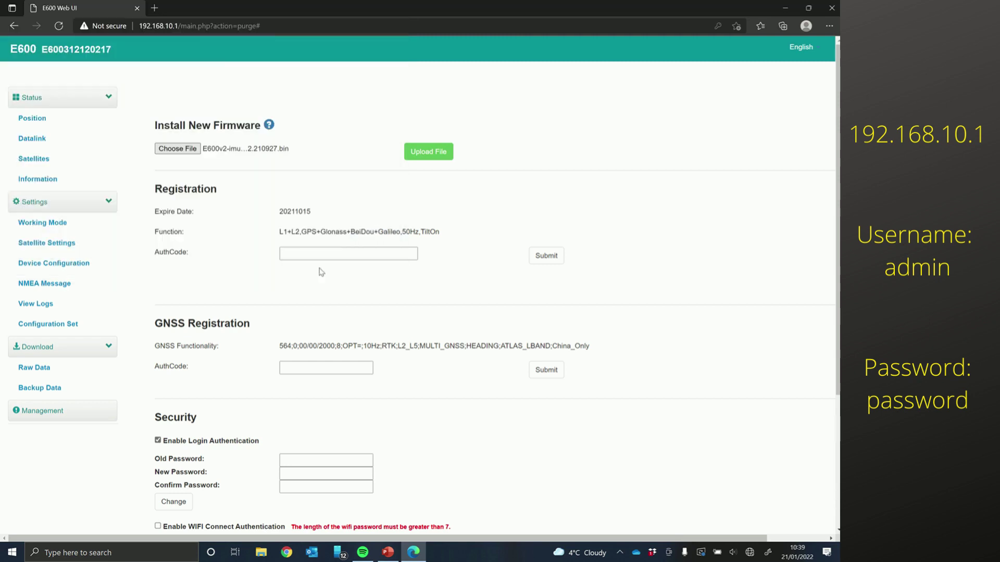
left_click(417, 152)
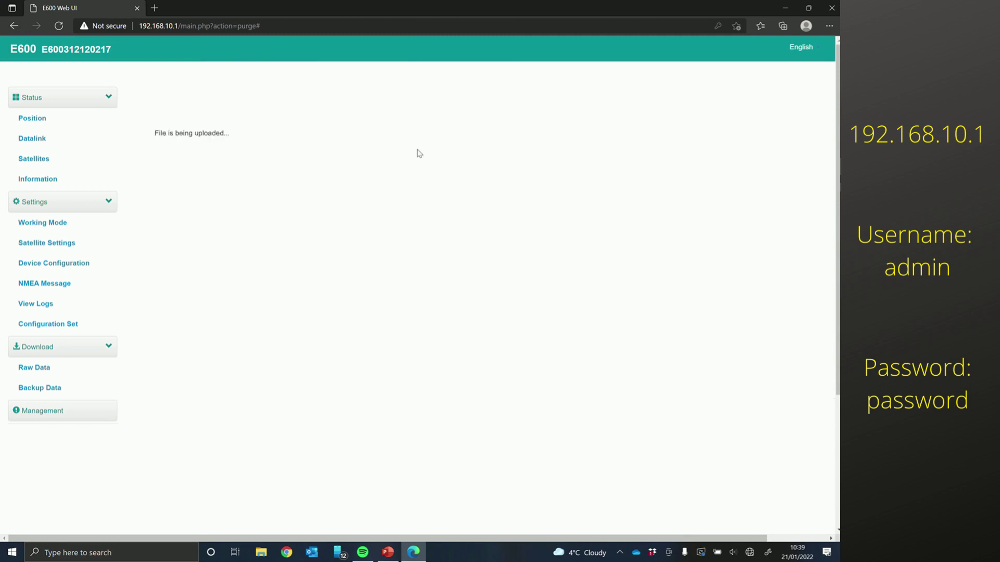
mouse_move(354, 5)
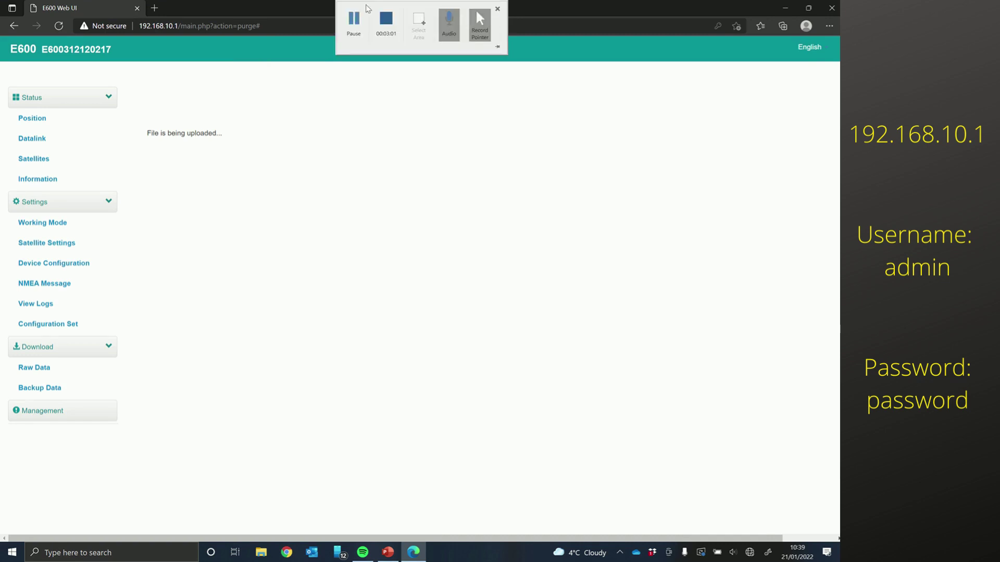
left_click(357, 22)
left_click(356, 31)
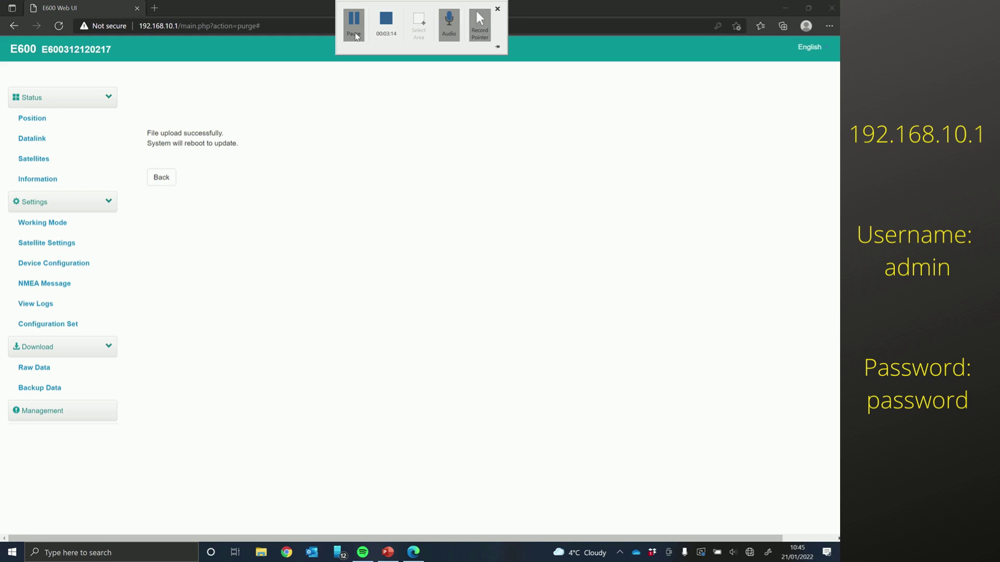
- Reconnect Windows to the receiver's E600 Wi-Fi network after the reboot
left_click(749, 552)
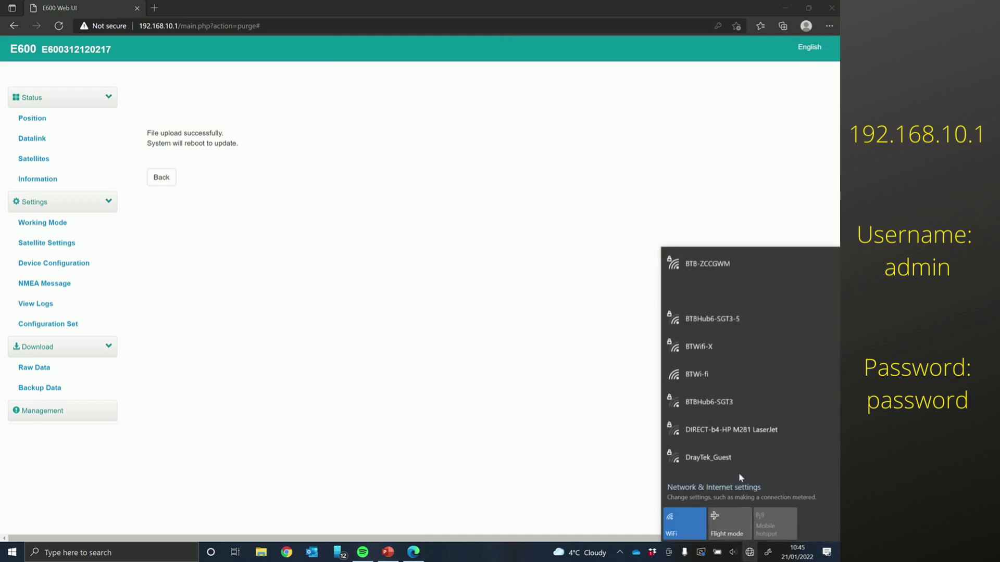
left_click(720, 295)
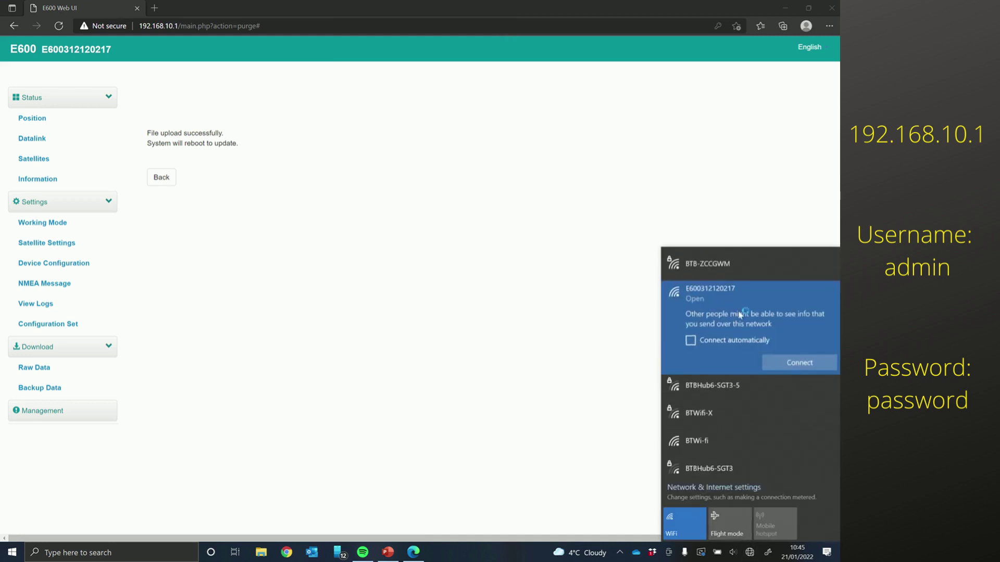
left_click(784, 361)
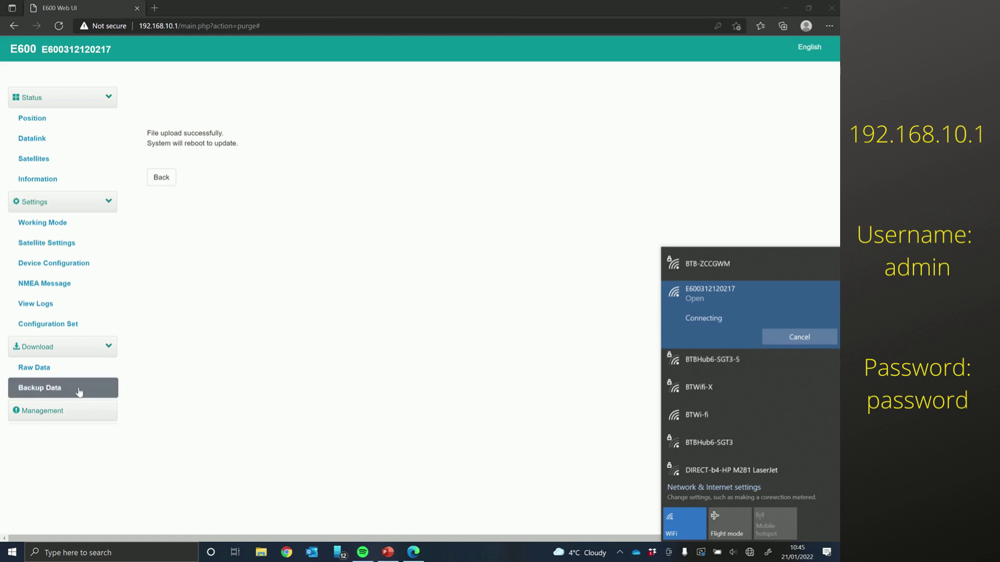
left_click(60, 411)
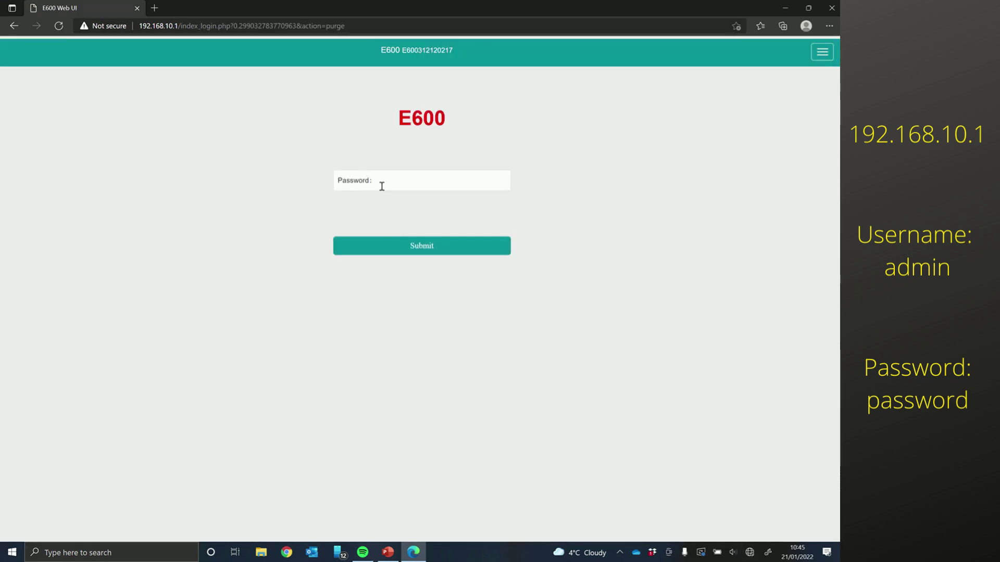
- Log back into the E600 Web UI with the receiver's password
left_click(396, 182)
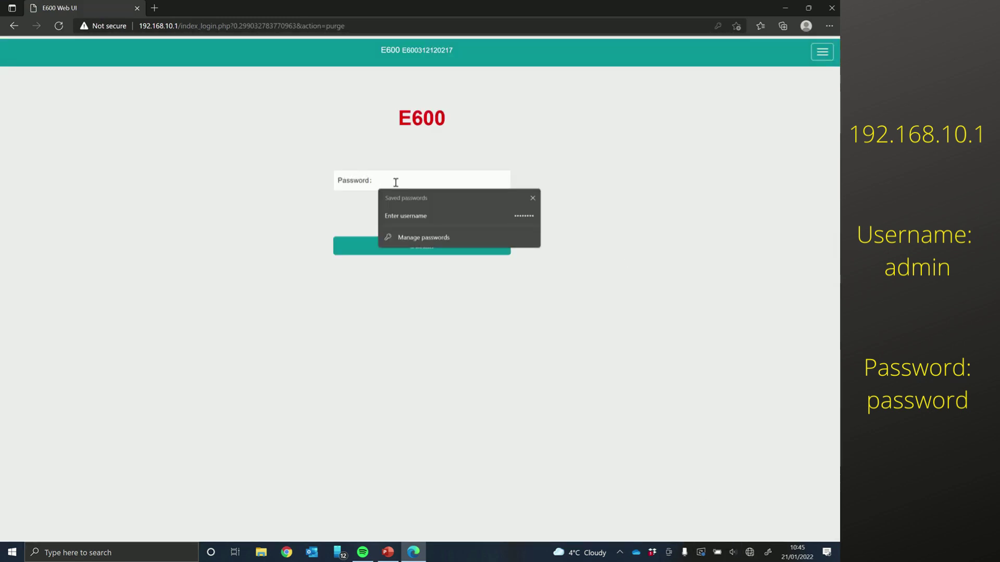
type("password")
key("Return")
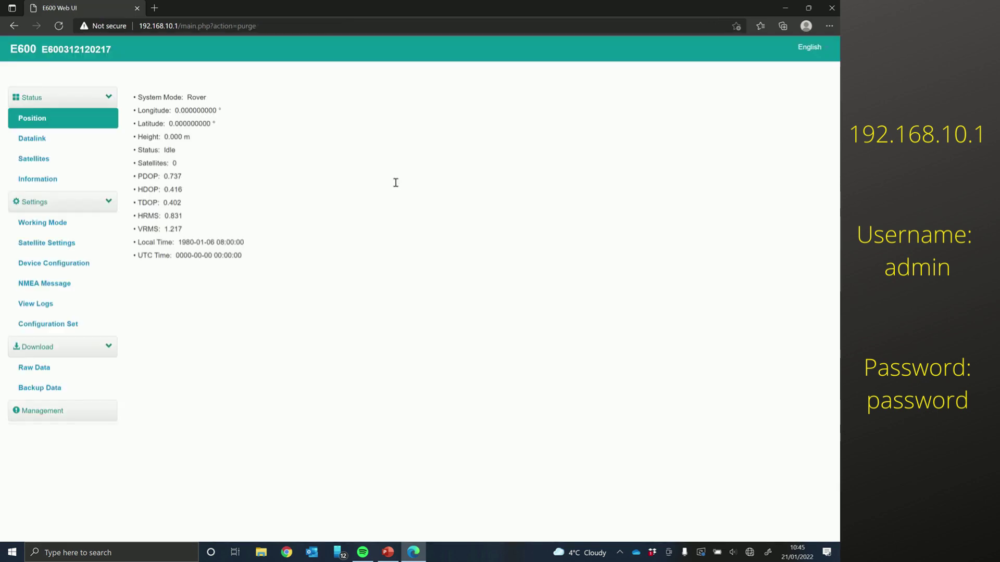
- Run Restore Factory Settings from the Management page and confirm the reset
left_click(39, 414)
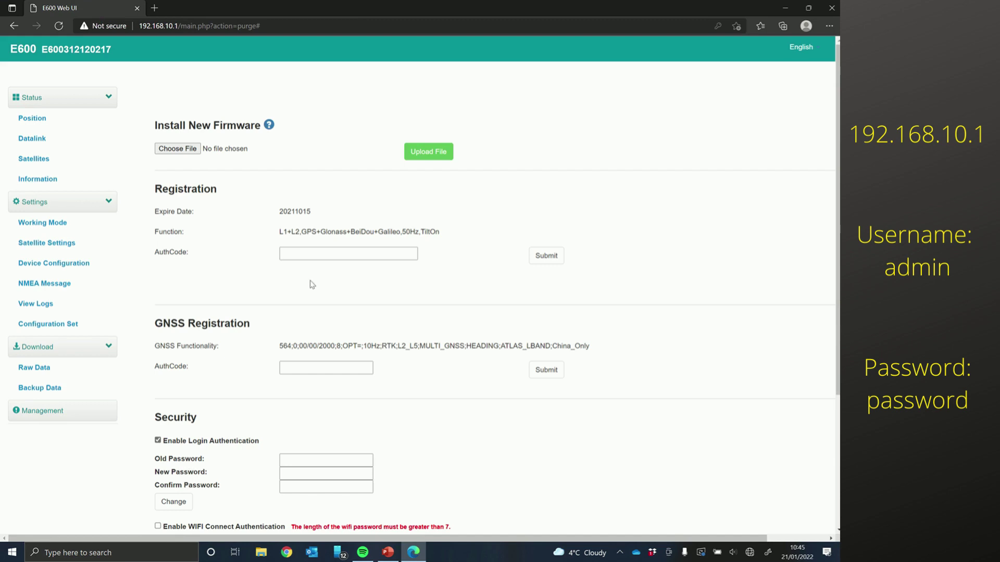
scroll(311, 284, "down", 3)
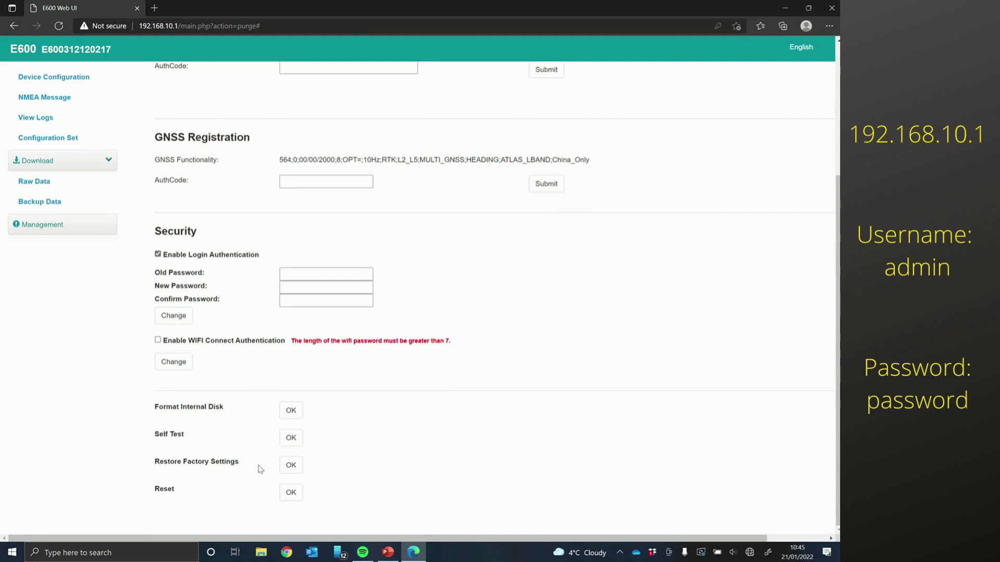
left_click(285, 467)
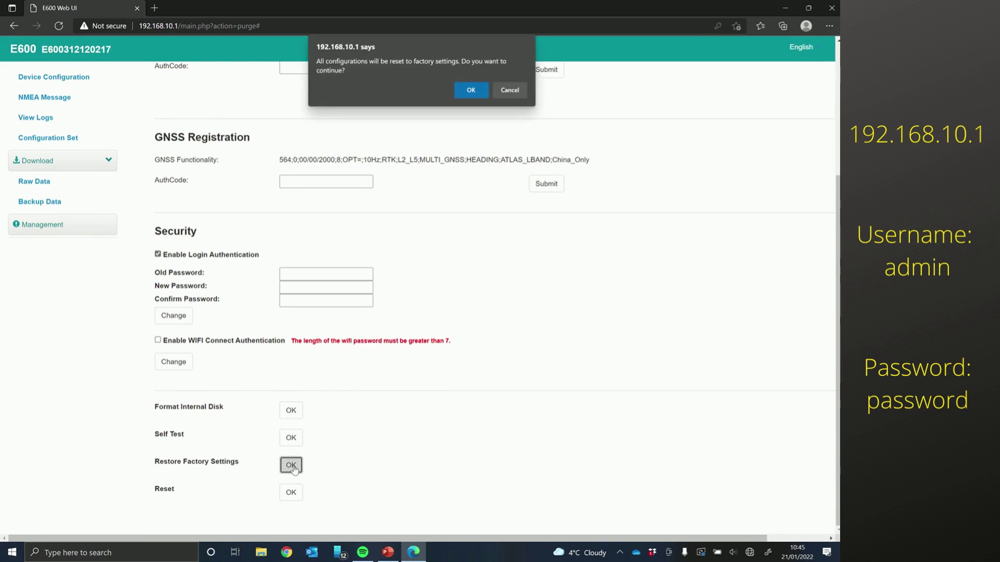
left_click(471, 92)
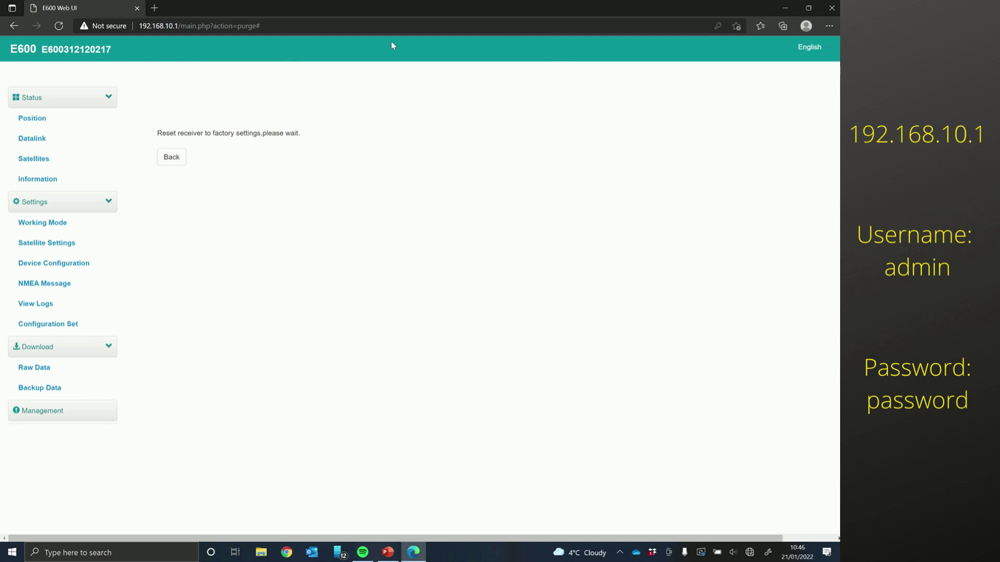
- Rejoin the receiver's E600 Wi-Fi network and reload the web page
mouse_move(395, 2)
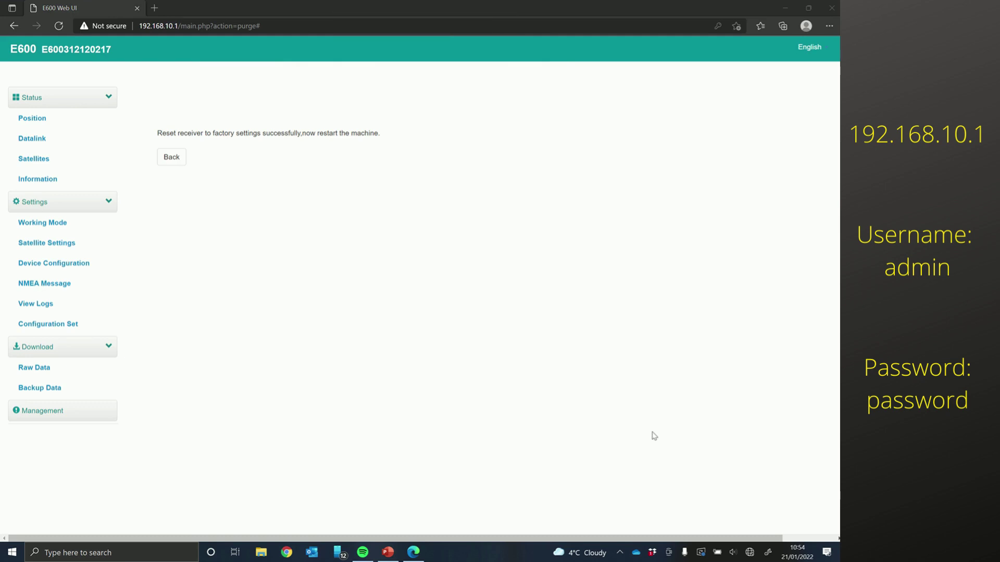
left_click(750, 557)
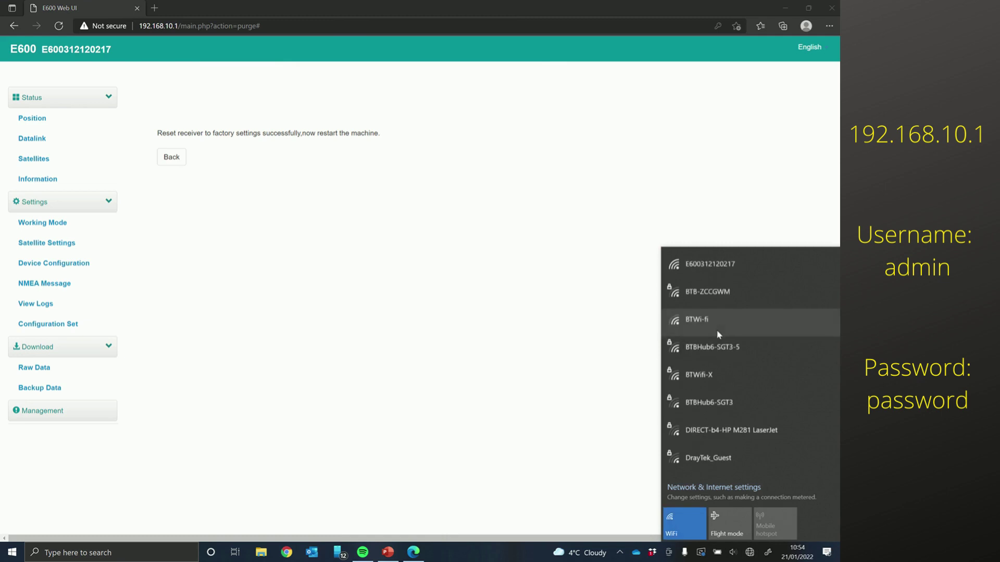
left_click(735, 264)
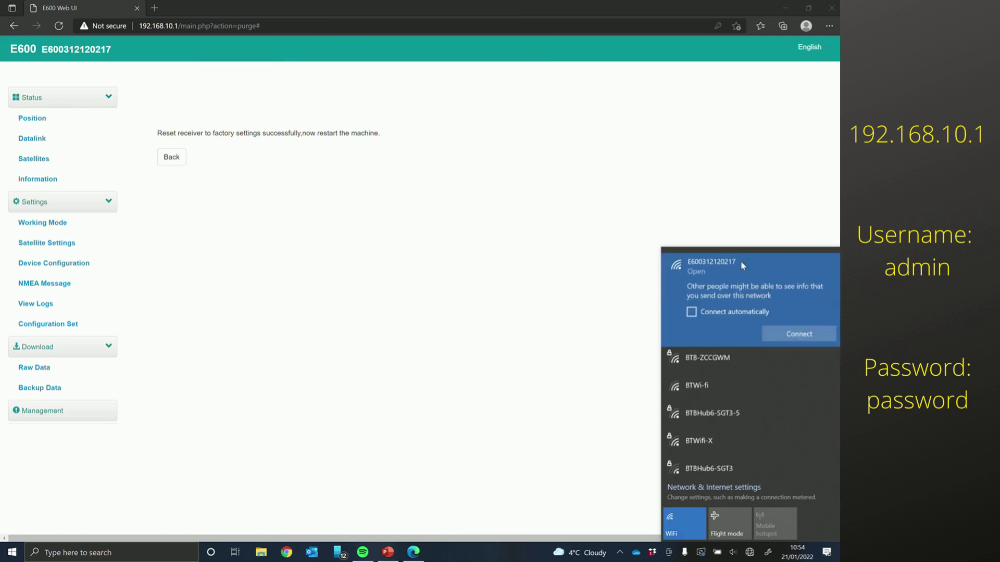
left_click(780, 335)
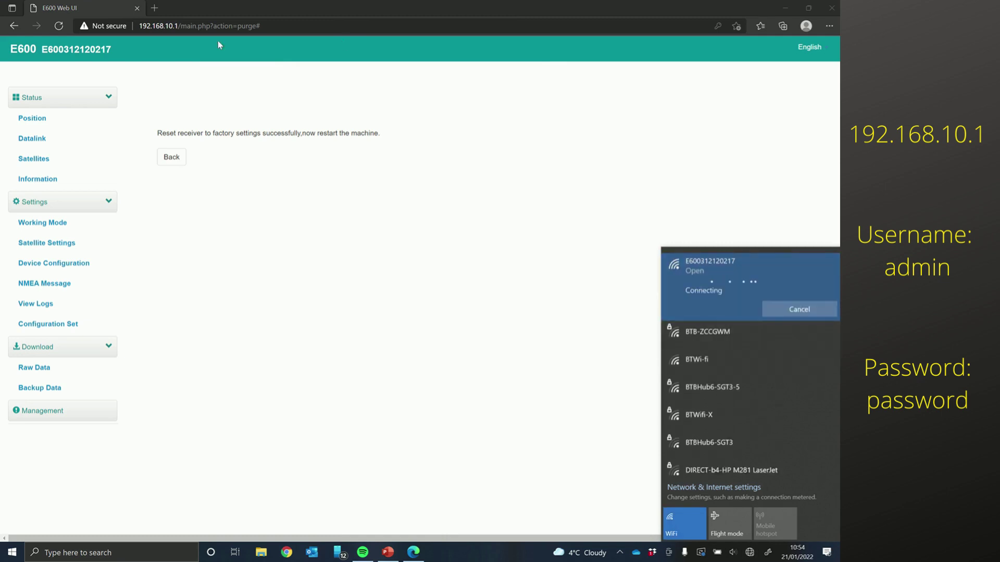
left_click(59, 27)
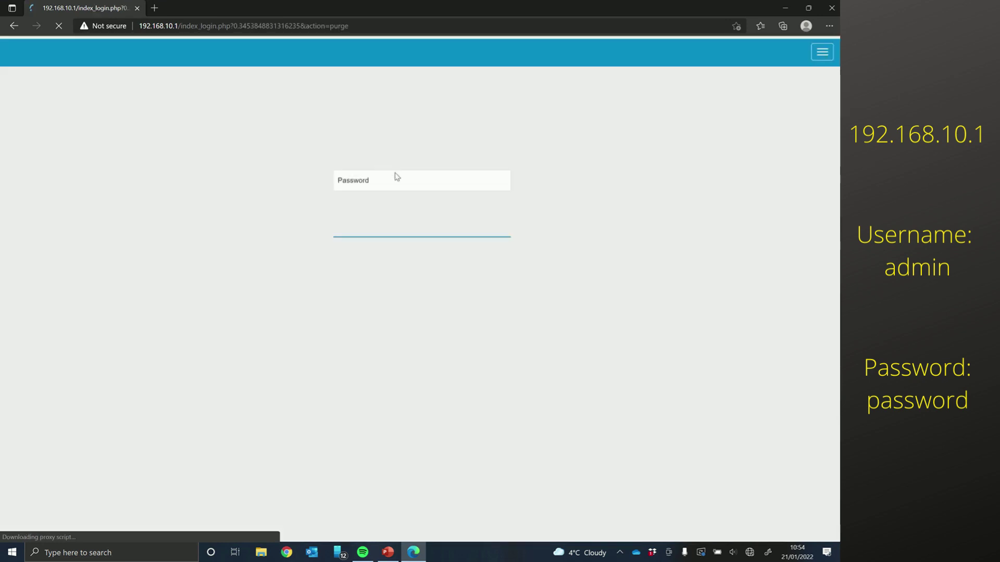
- Log in again with the receiver's password to reach the Position page
left_click(386, 183)
type("pa")
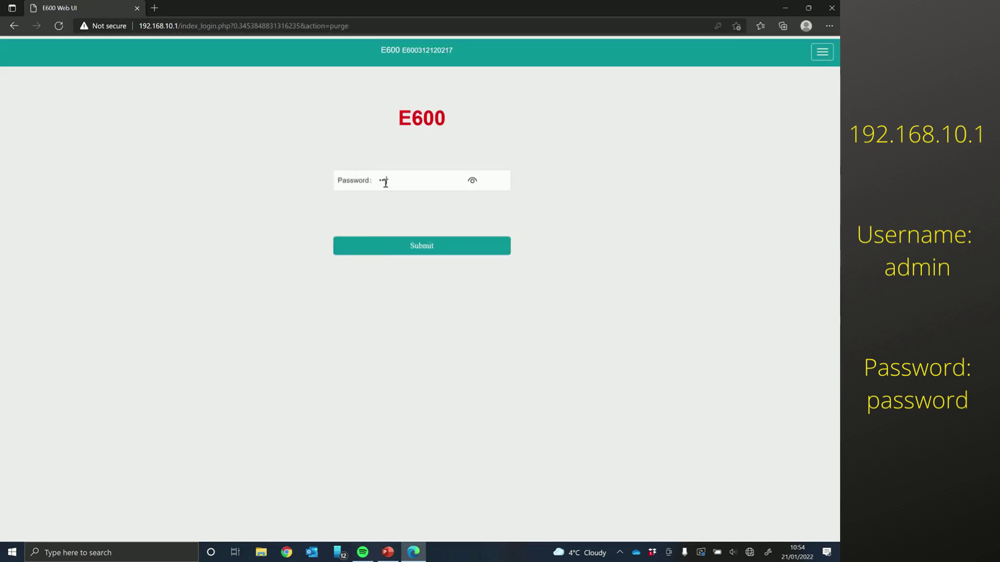
key("Return")
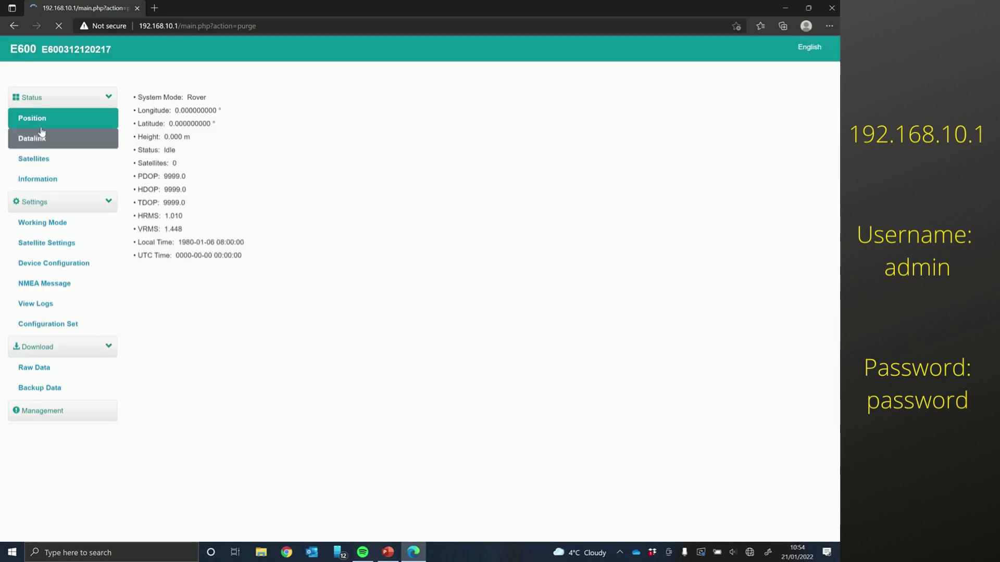
- On the Information page, highlight firmware 0.22.210927, GNSS firmware 6.0Aa05x5 and UHF firmware G149.00.09
left_click(26, 185)
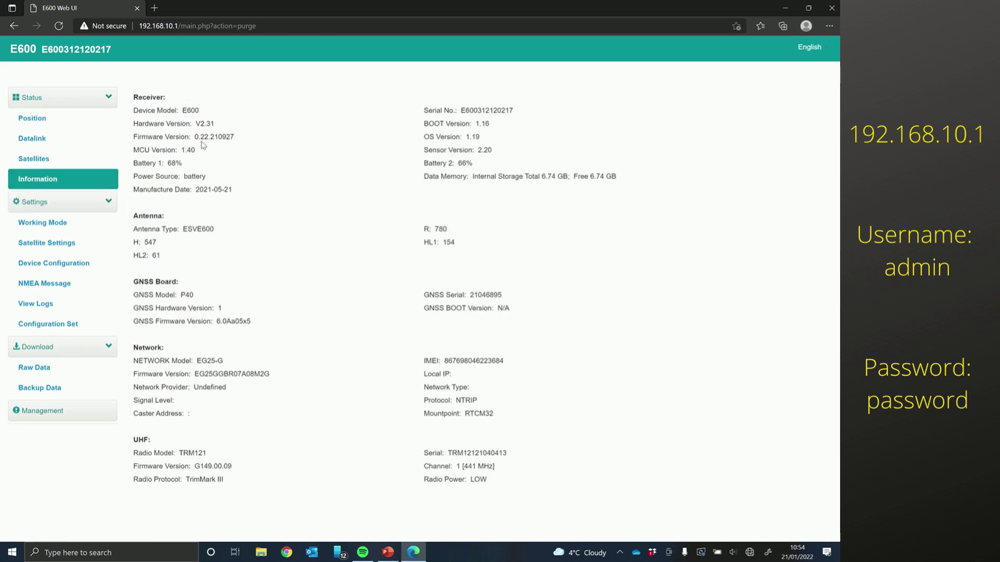
left_click_drag(237, 137, 197, 136)
left_click_drag(258, 321, 216, 321)
left_click(238, 471)
left_click_drag(232, 467, 194, 470)
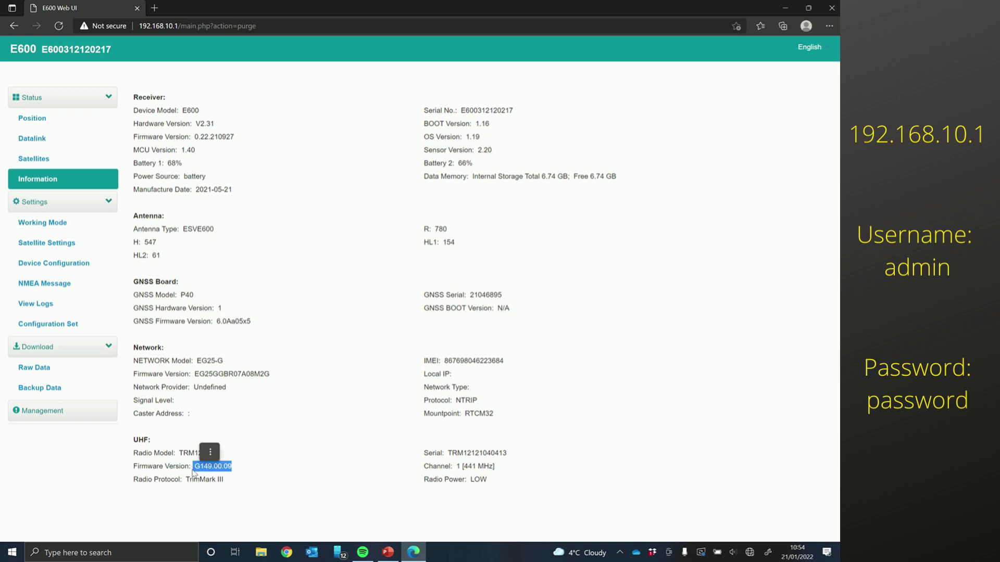